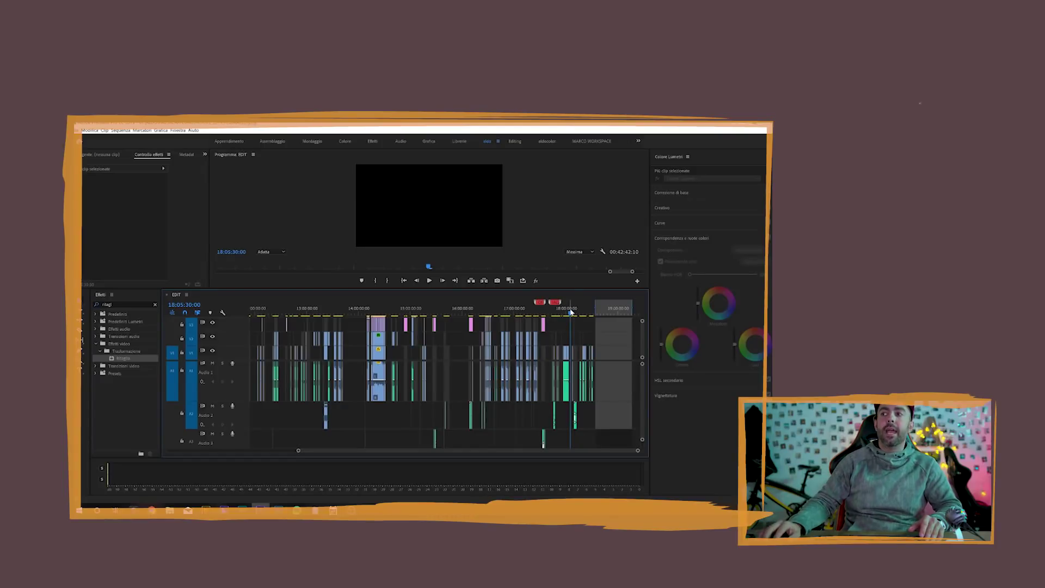
# Scrub the playhead from 18:19:37 back to about 11:44, then zoom the timeline in on the final clips.
pyautogui.click(584, 311)
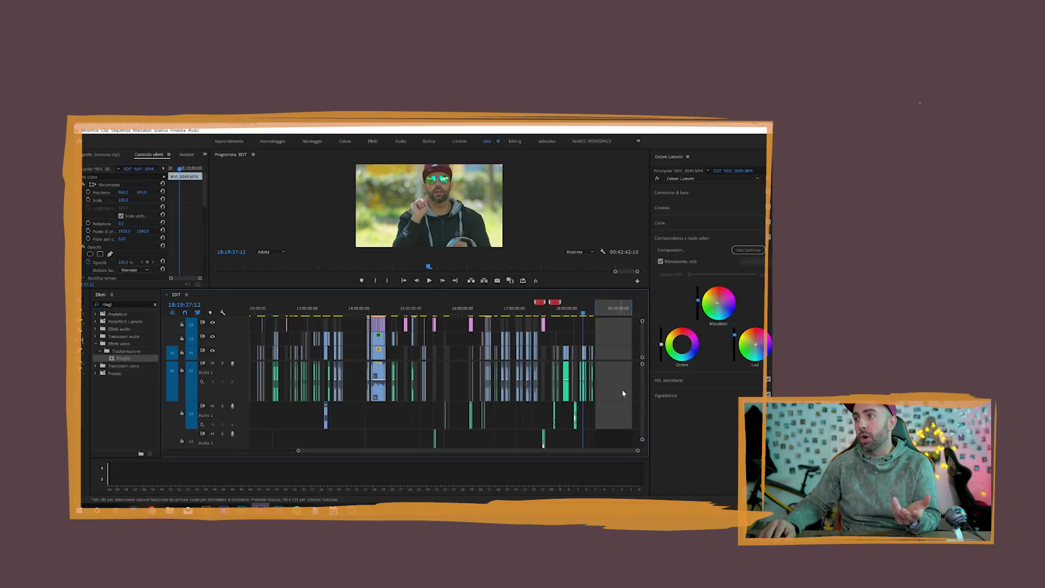
pyautogui.click(604, 308)
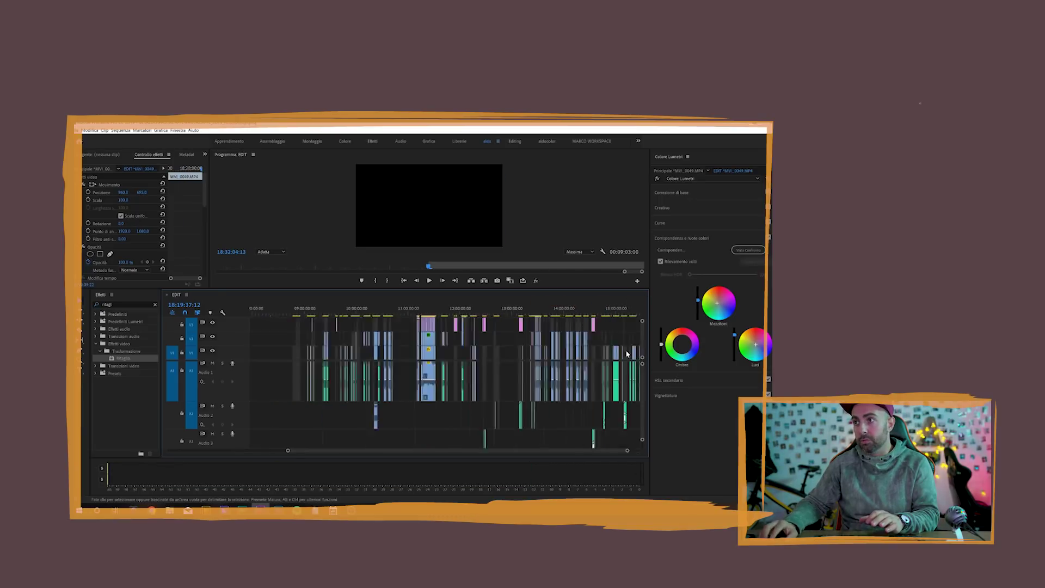
pyautogui.scroll(10, 290, 312)
pyautogui.scroll(-8, 387, 321)
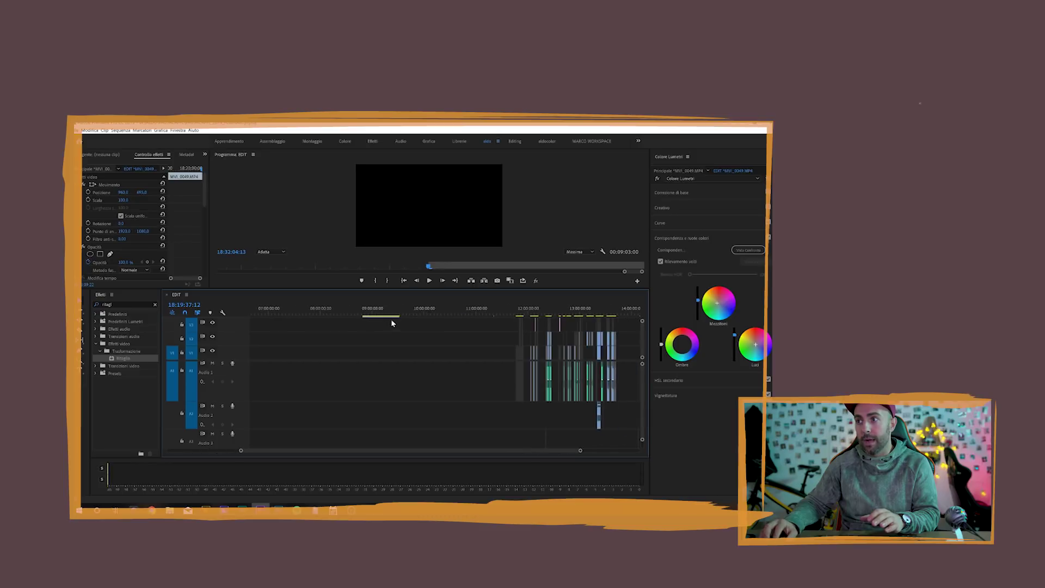
pyautogui.moveTo(535, 306); pyautogui.dragTo(514, 312)
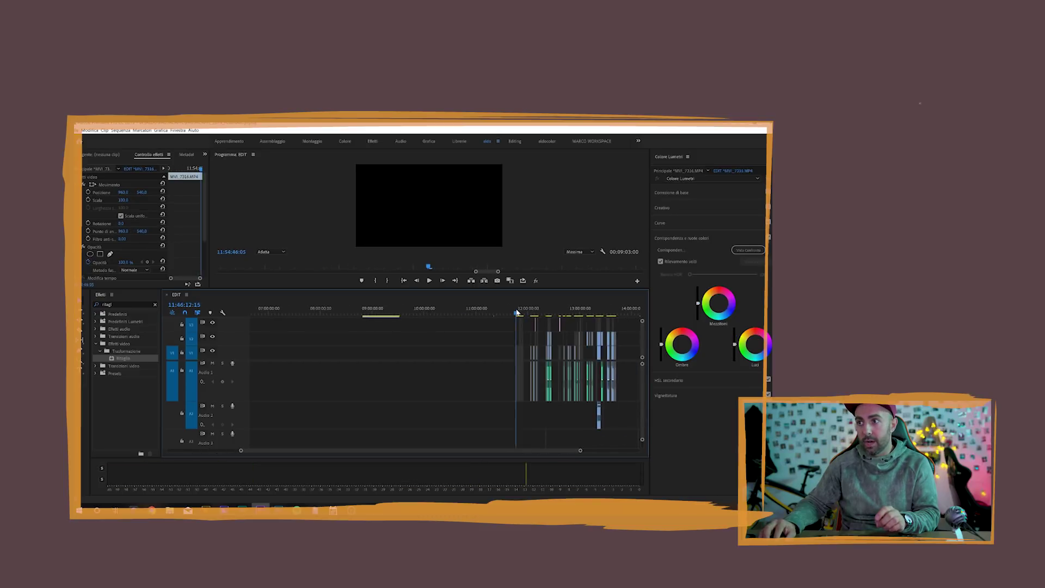
pyautogui.scroll(-6, 468, 375)
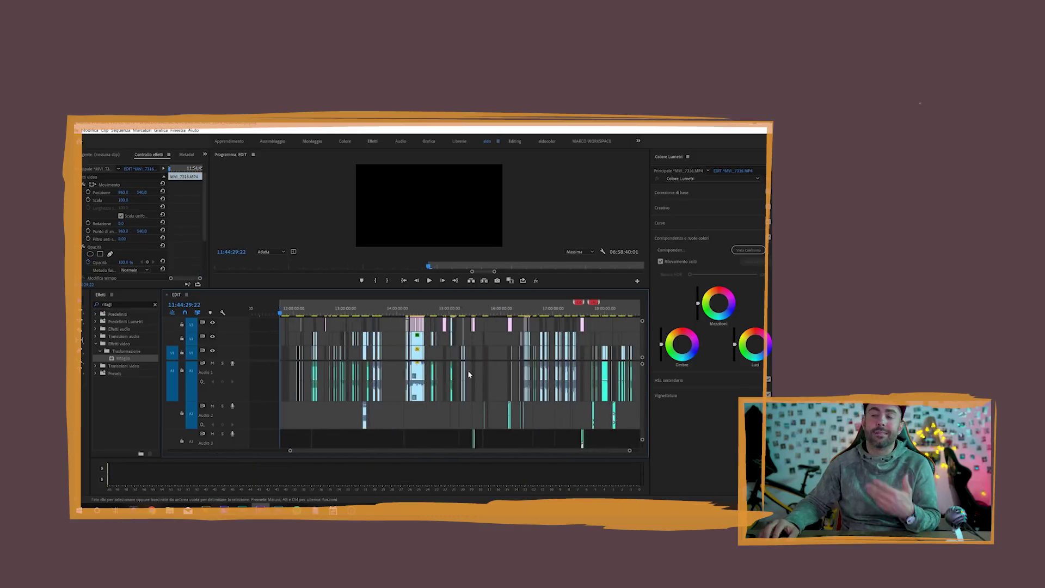
pyautogui.moveTo(629, 453)
pyautogui.mouseDown()
pyautogui.moveTo(486, 451)
pyautogui.moveTo(513, 447)
pyautogui.mouseUp()
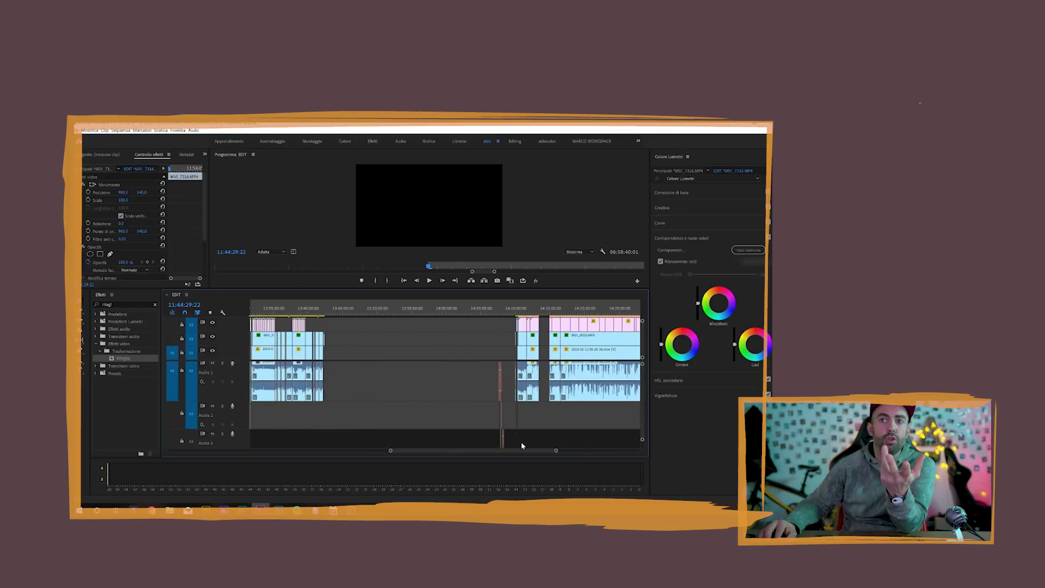
pyautogui.moveTo(513, 447); pyautogui.dragTo(597, 428)
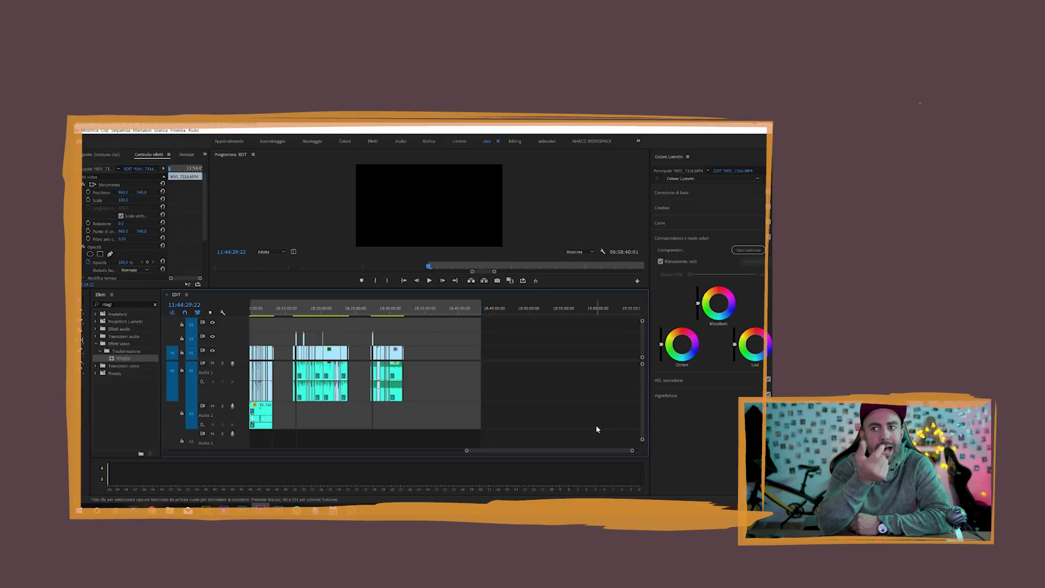
# Zoom in on the final clips and put the playhead on the ALDO CON RICCI title.
pyautogui.press('z')
pyautogui.click(443, 358)
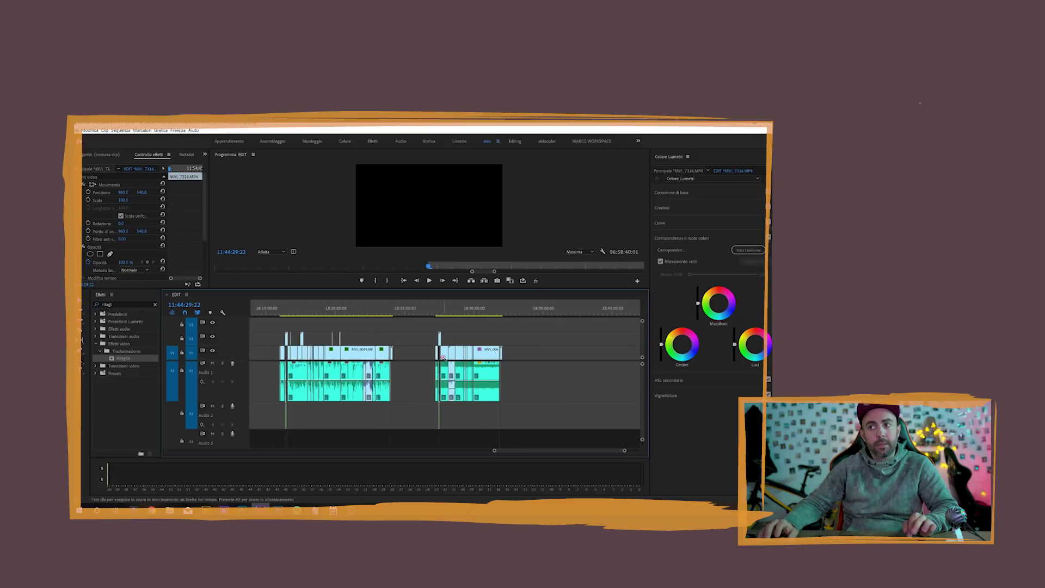
pyautogui.click(443, 357)
pyautogui.press('v')
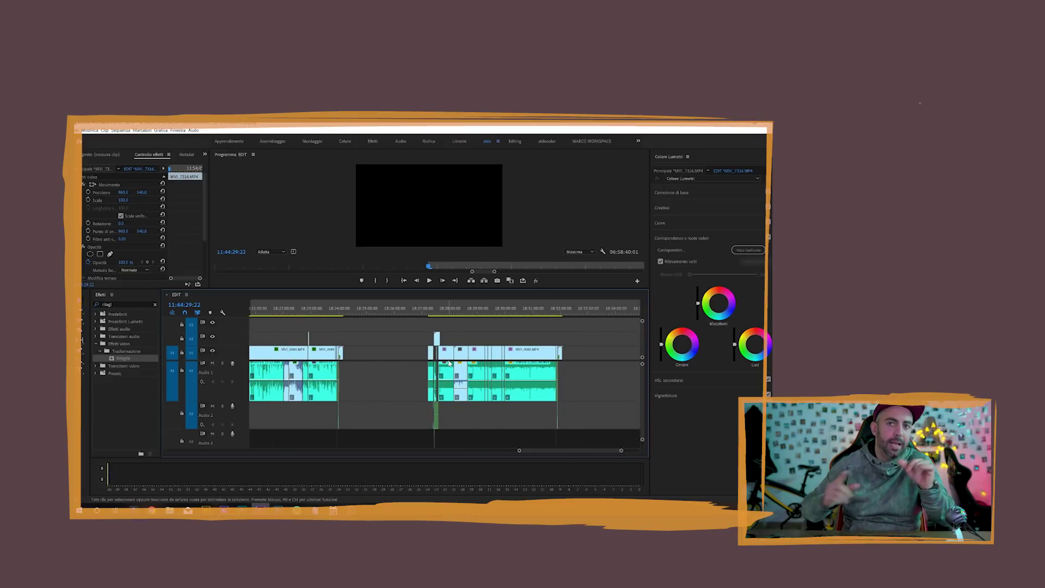
pyautogui.press('=')
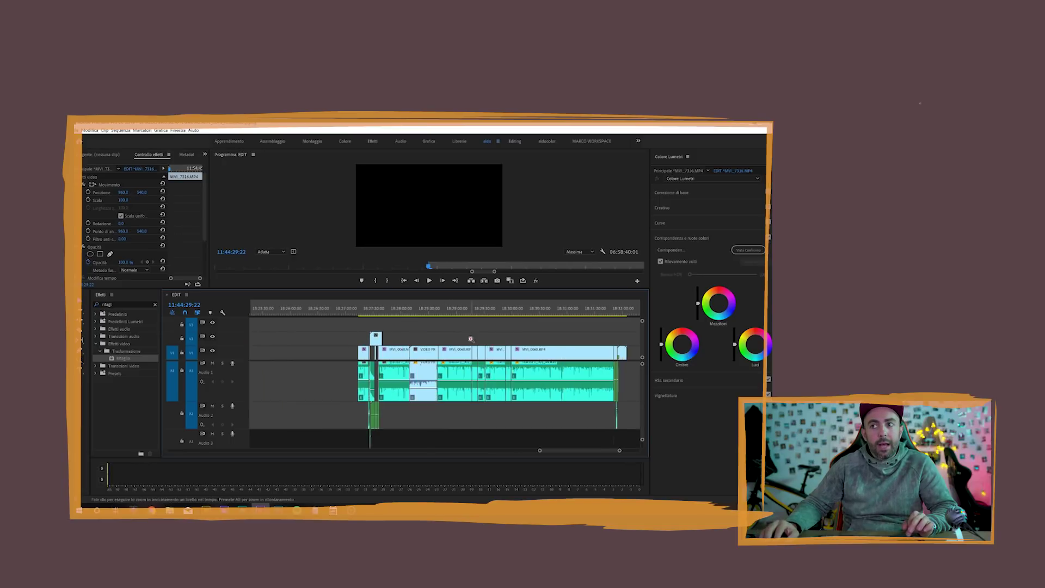
pyautogui.press('=')
pyautogui.press('=')
pyautogui.scroll(2, 355, 338)
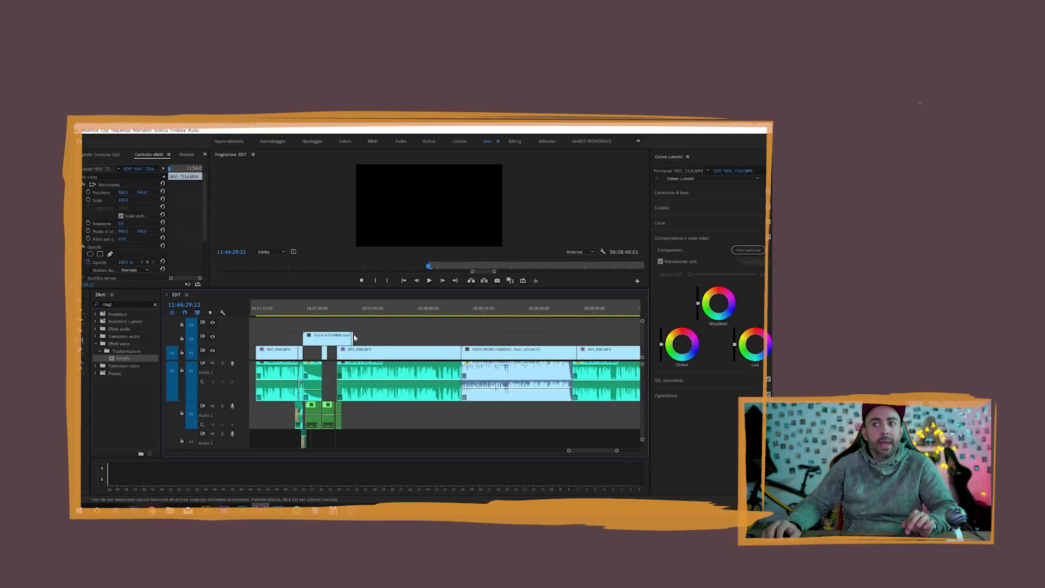
pyautogui.click(315, 310)
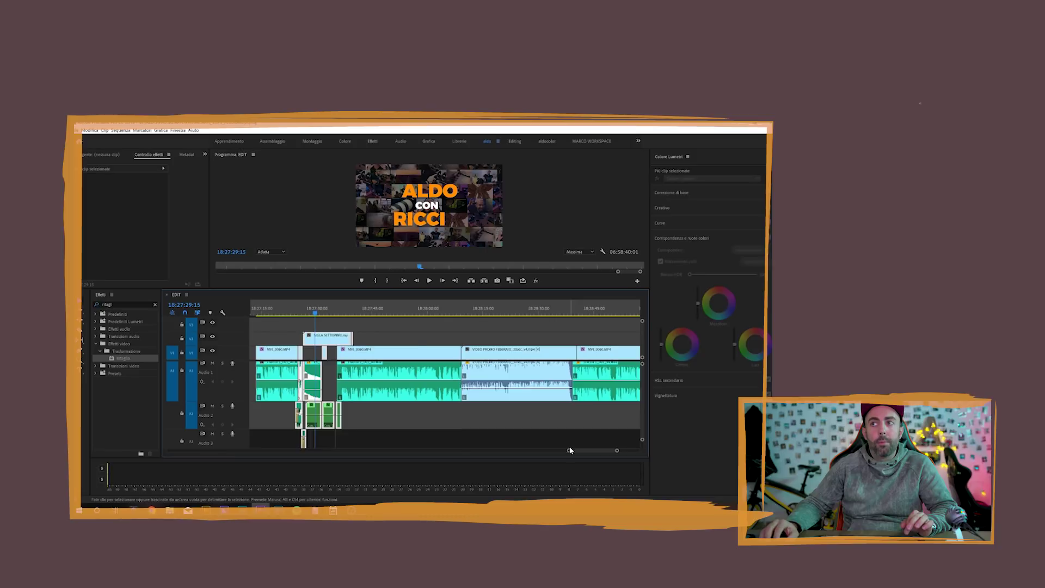
pyautogui.moveTo(569, 450); pyautogui.dragTo(551, 450)
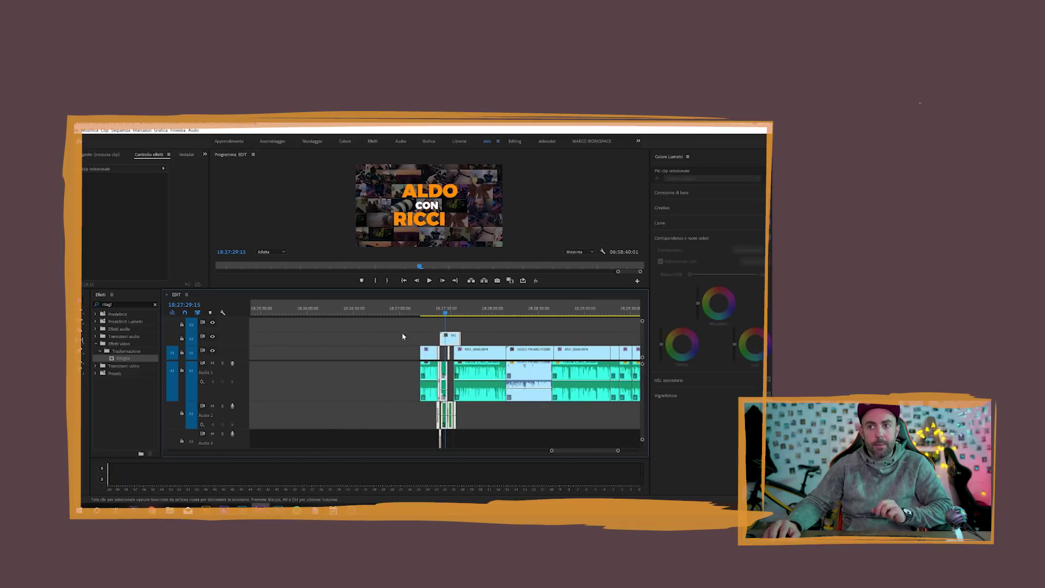
# Paste the copied graphic and audio clips at 18:26:04 and play them back to the red CA frame.
pyautogui.click(314, 308)
pyautogui.hotkey('ctrl', 'v')
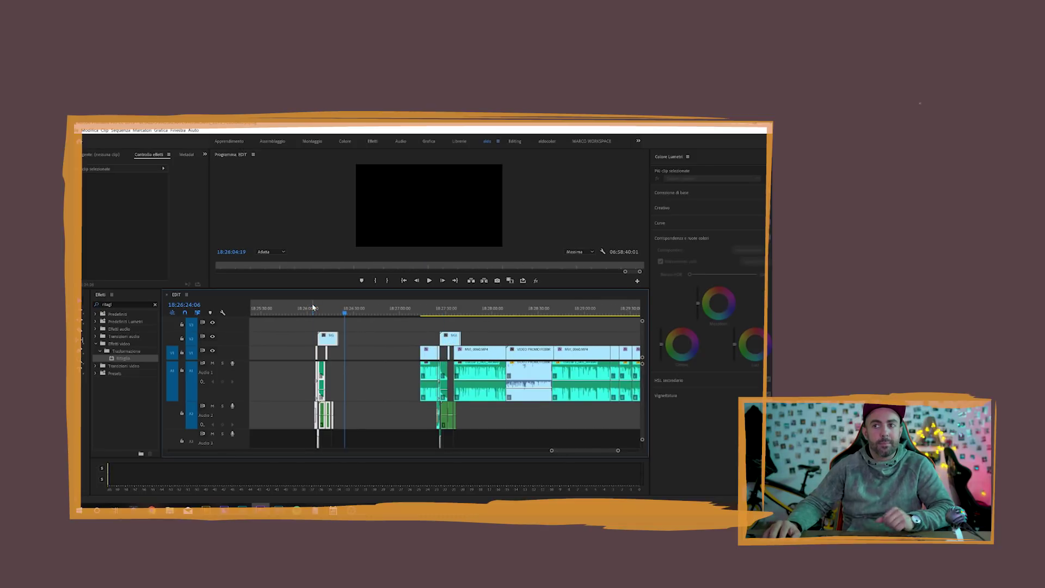
pyautogui.press('=')
pyautogui.press('=')
pyautogui.click(406, 310)
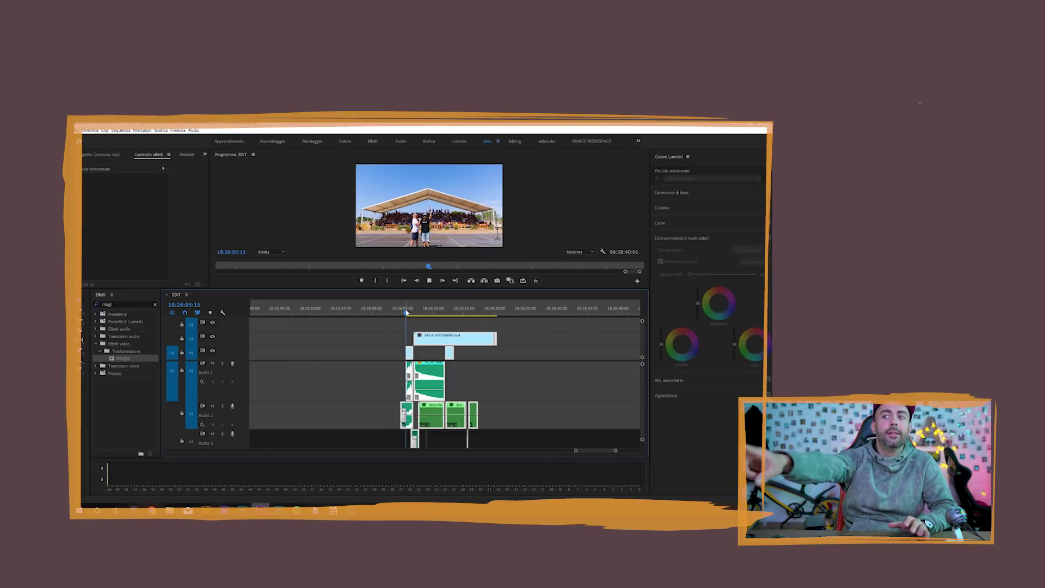
pyautogui.press('space')
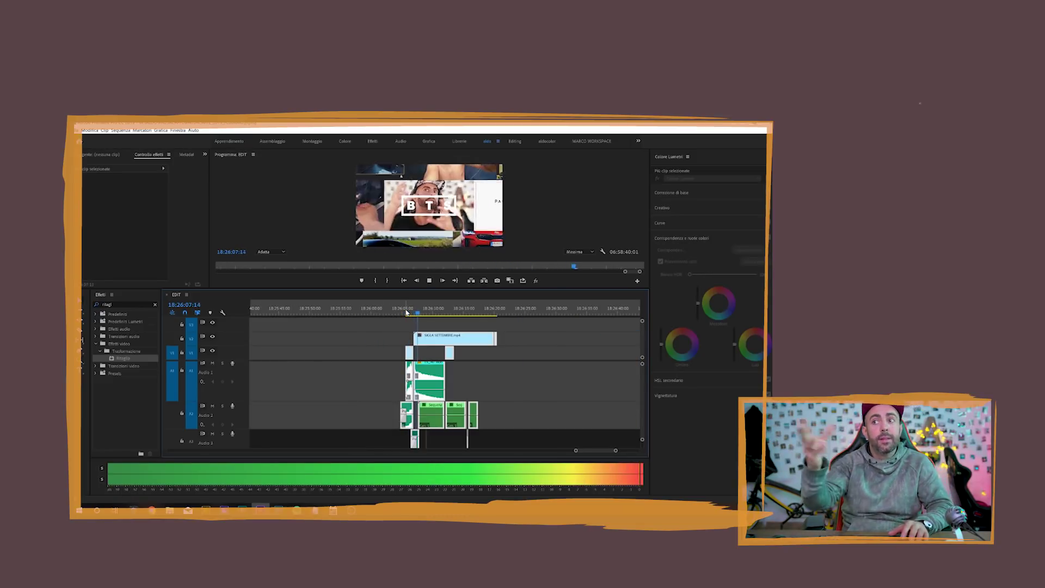
pyautogui.press('space')
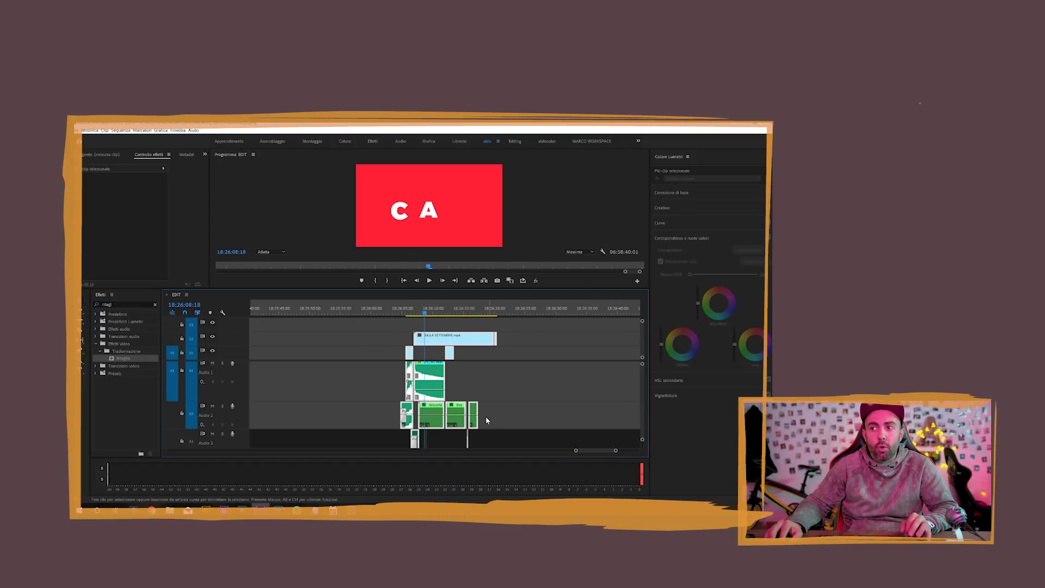
# Select the audio clip edge near 18:24:00, zoom in around the OUTRO clip, and park the playhead at its start.
pyautogui.scroll(2, 487, 420)
pyautogui.scroll(-2, 641, 380)
pyautogui.scroll(-2, 642, 381)
pyautogui.scroll(-2, 642, 382)
pyautogui.scroll(2, 638, 414)
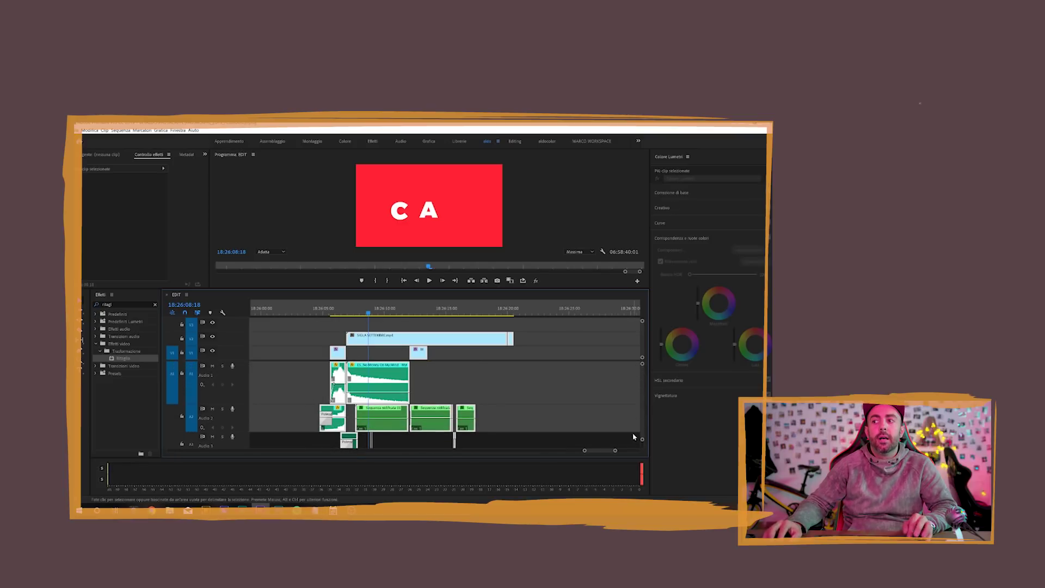
pyautogui.scroll(-3, 619, 452)
pyautogui.scroll(-3, 625, 450)
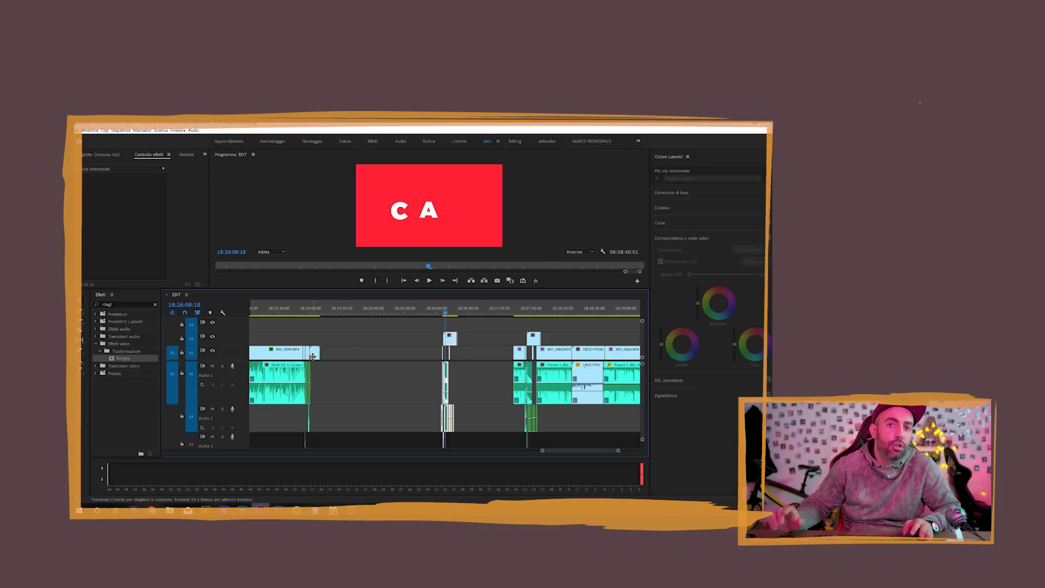
pyautogui.click(319, 352)
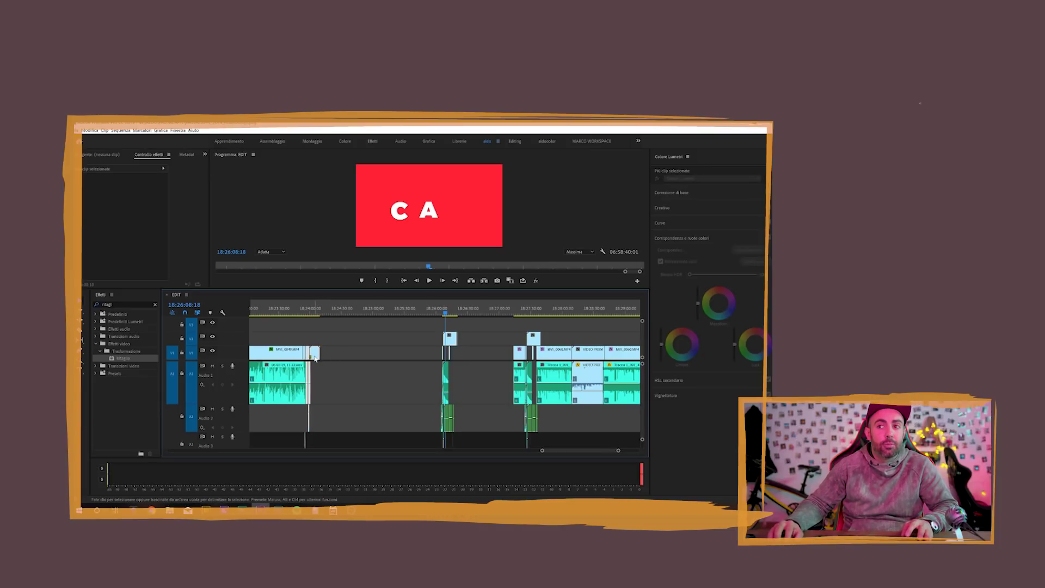
pyautogui.press('z')
pyautogui.click(400, 339)
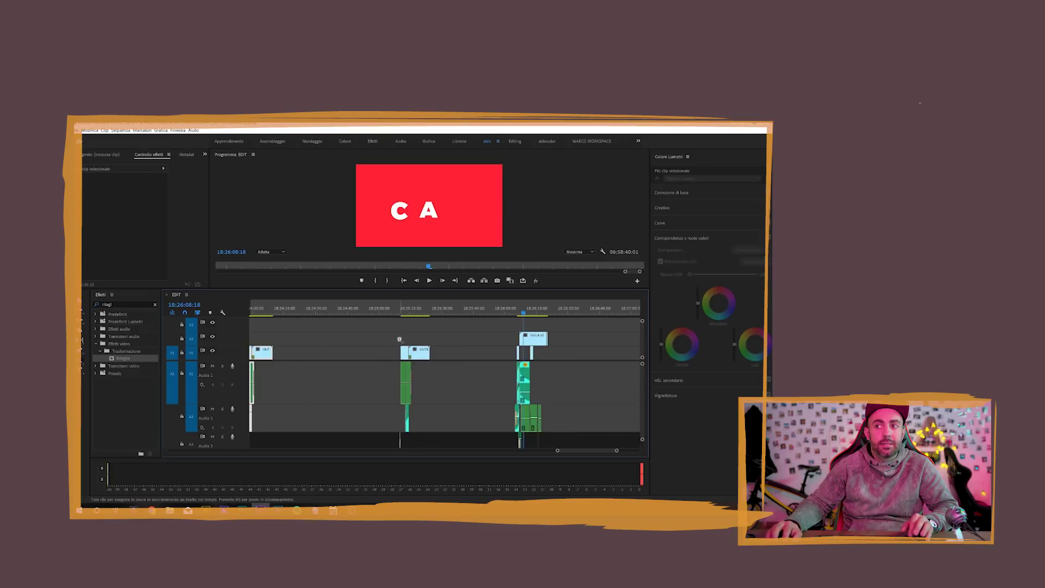
pyautogui.click(399, 339)
pyautogui.click(437, 313)
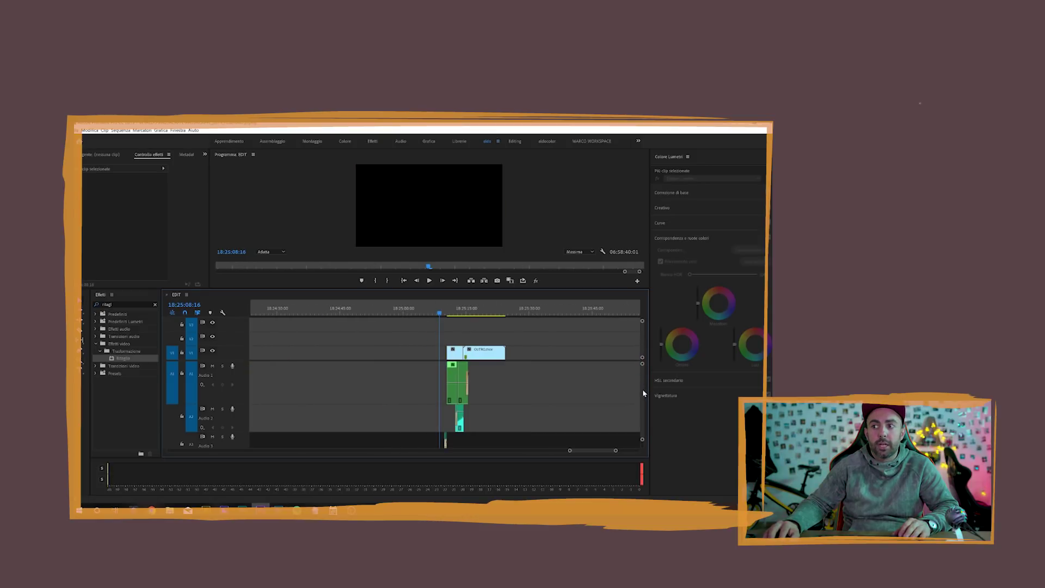
# Play and stop the outro section, then zoom the timeline out to show more vlog clips.
pyautogui.scroll(-2, 642, 390)
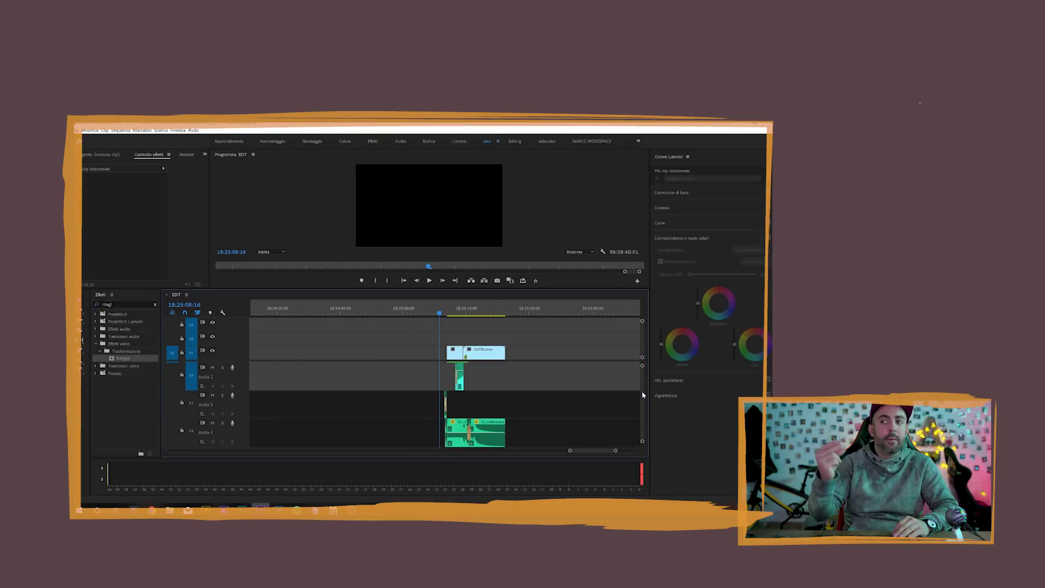
pyautogui.press('space')
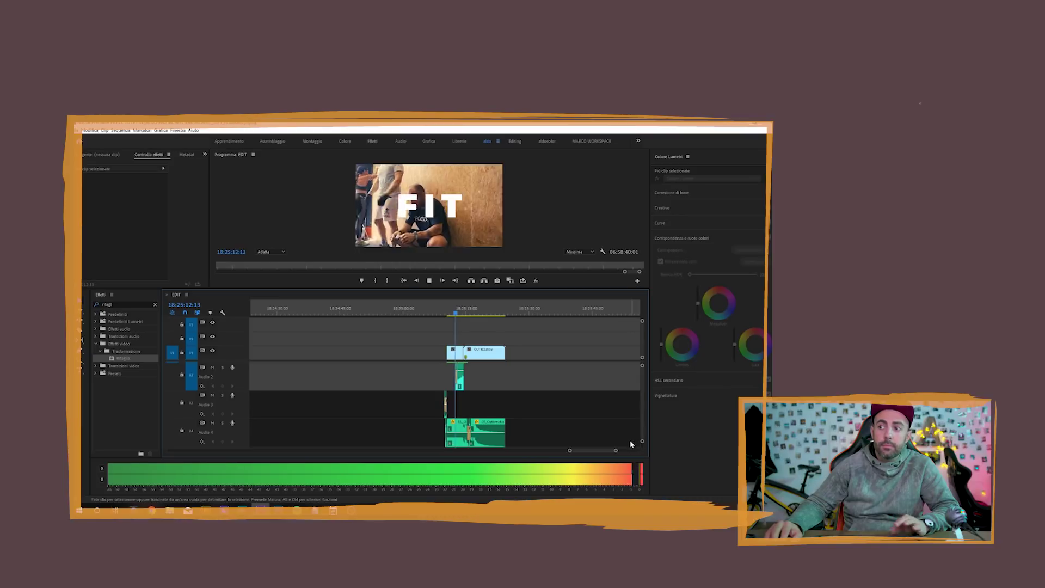
pyautogui.press('space')
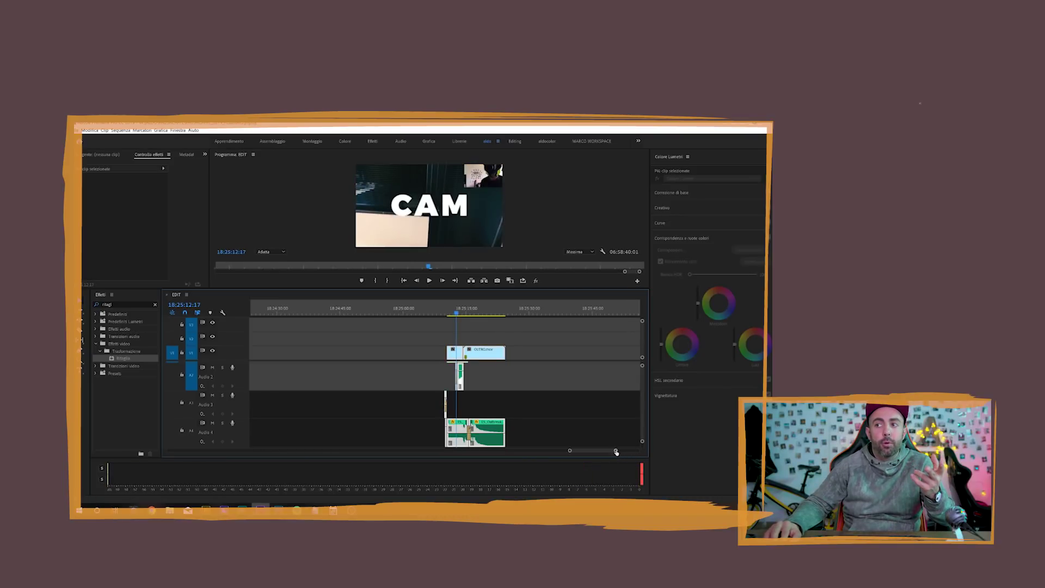
pyautogui.moveTo(616, 452); pyautogui.dragTo(619, 450)
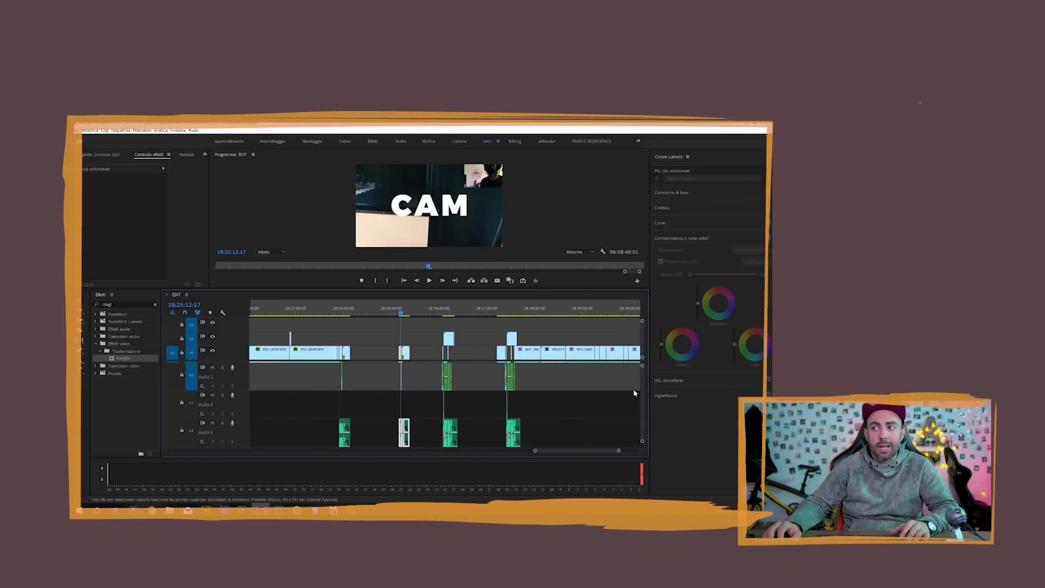
pyautogui.moveTo(577, 449); pyautogui.dragTo(579, 447)
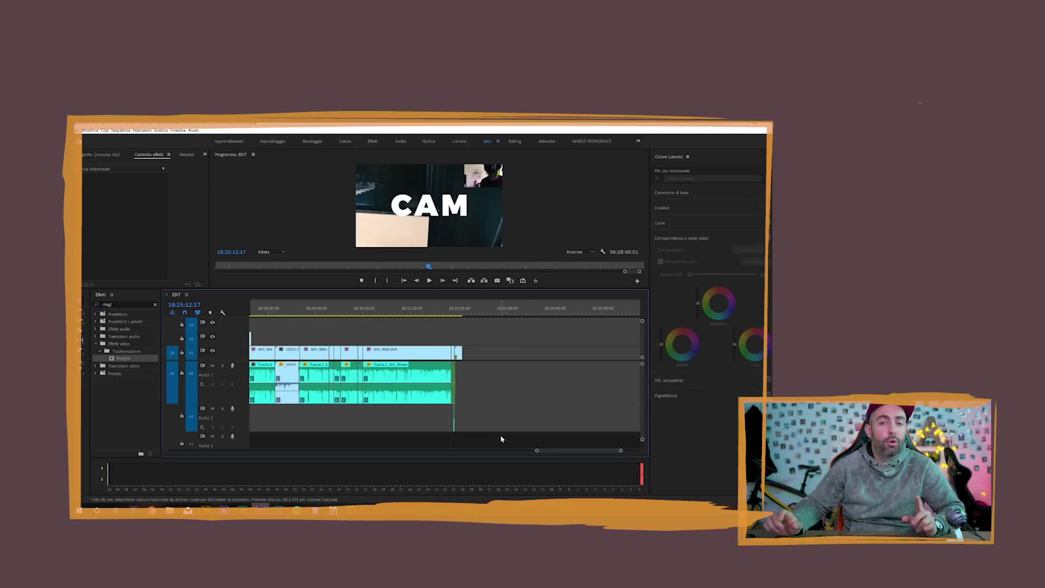
pyautogui.press('Return')
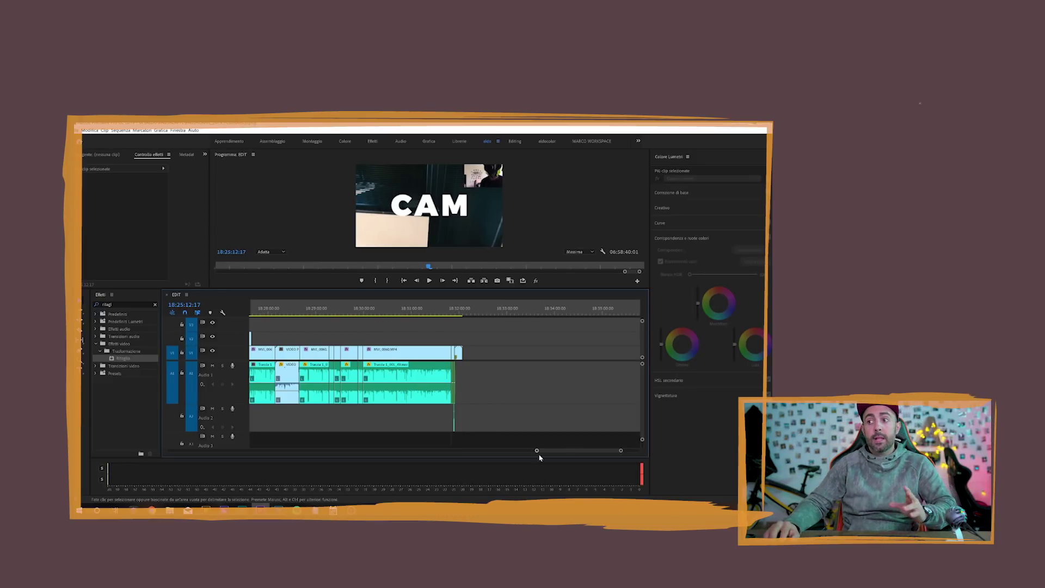
pyautogui.moveTo(537, 450); pyautogui.dragTo(549, 444)
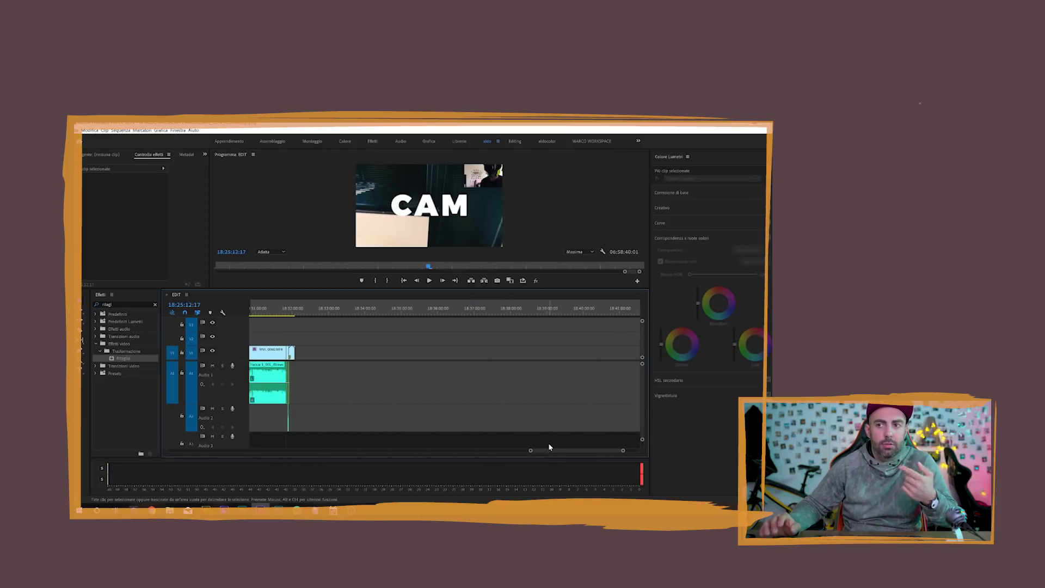
pyautogui.scroll(3, 545, 418)
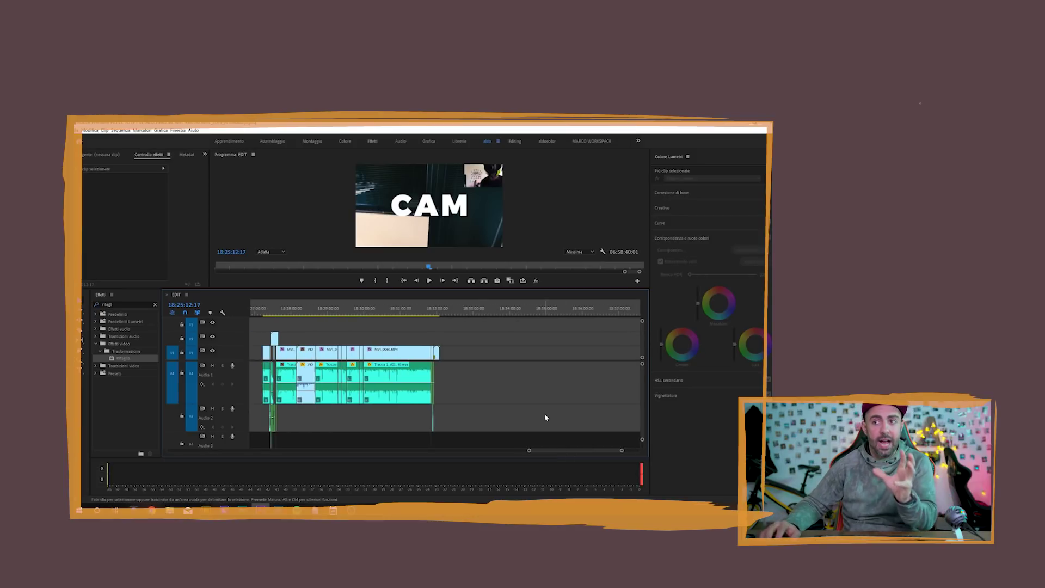
# Duplicate the Traccia music clip past the sequence end and preview the copy.
pyautogui.click(408, 369)
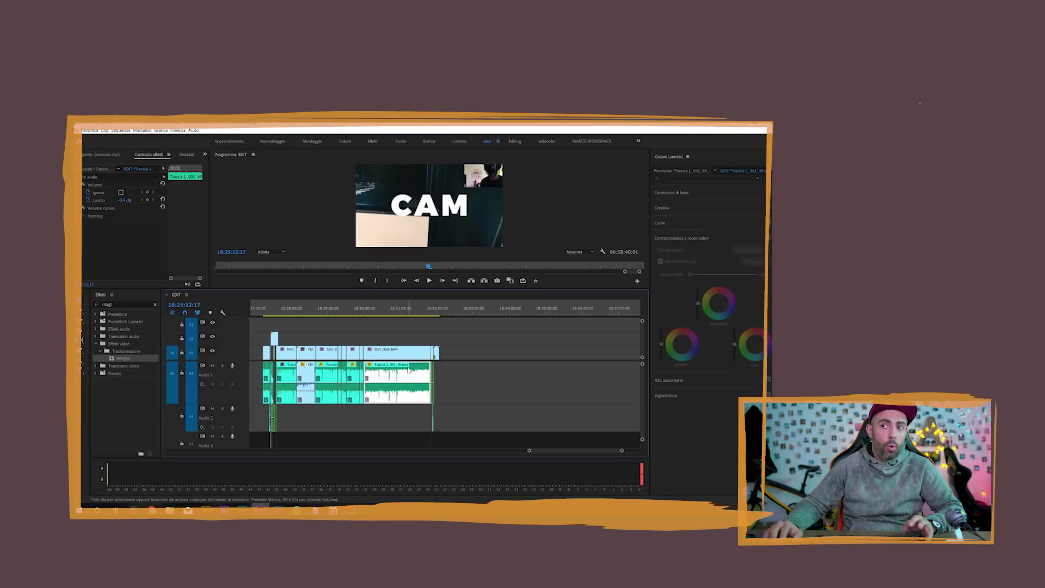
pyautogui.moveTo(408, 370)
pyautogui.mouseDown()
pyautogui.moveTo(504, 370)
pyautogui.moveTo(501, 419)
pyautogui.mouseUp()
pyautogui.click(494, 314)
pyautogui.click(500, 362)
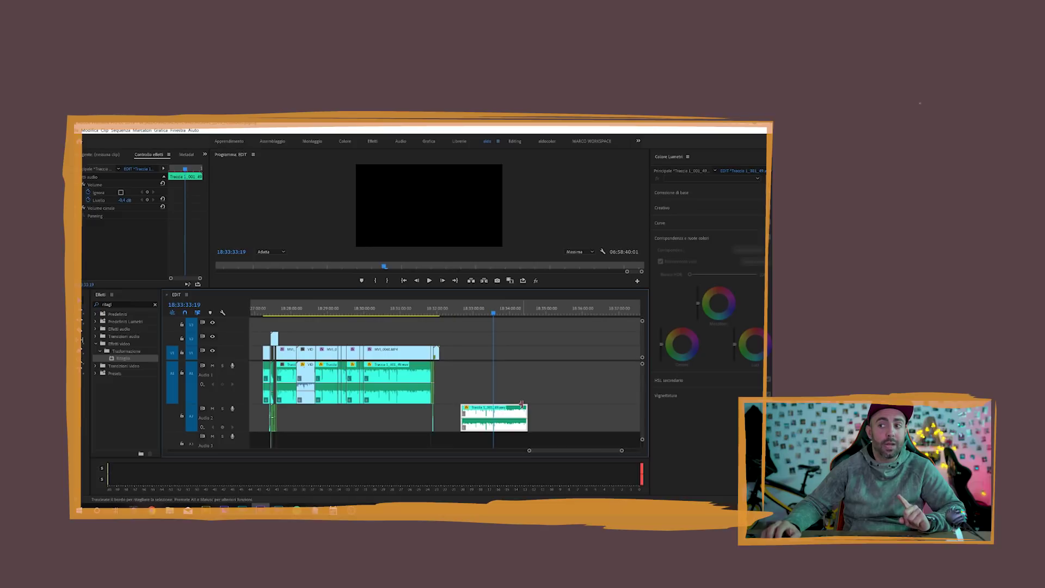
pyautogui.click(494, 314)
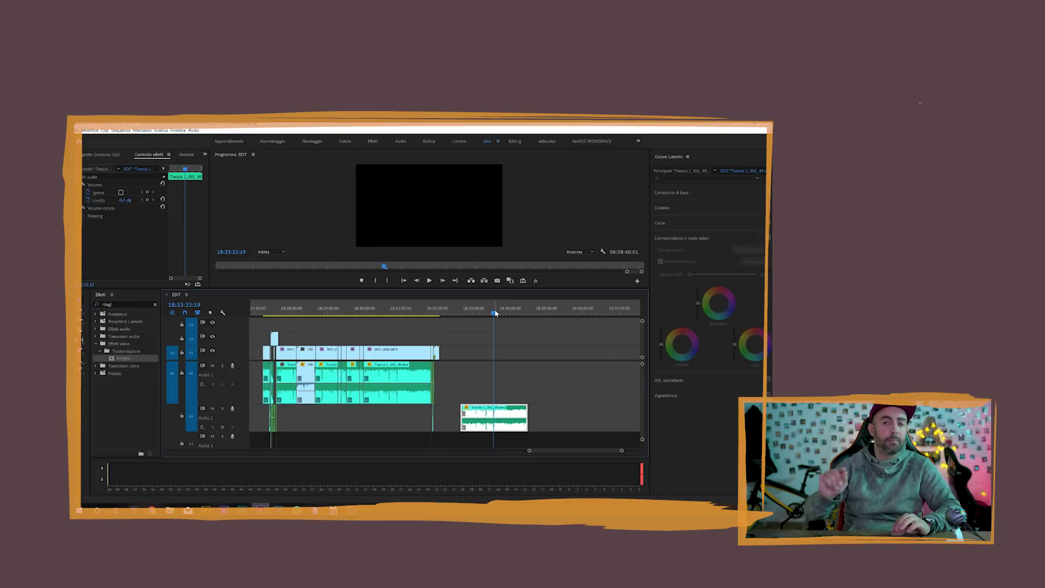
pyautogui.press('space')
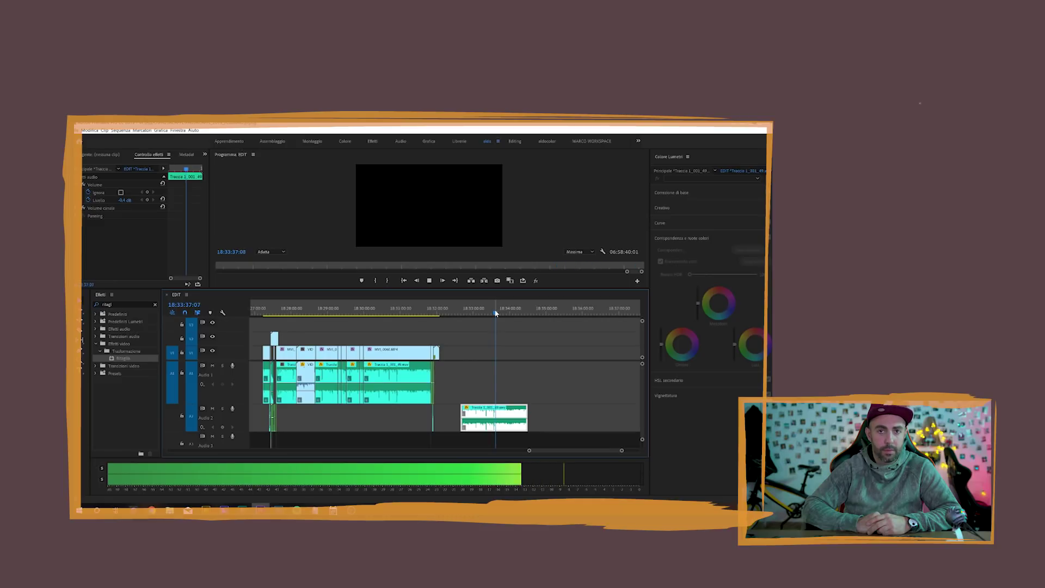
pyautogui.press('space')
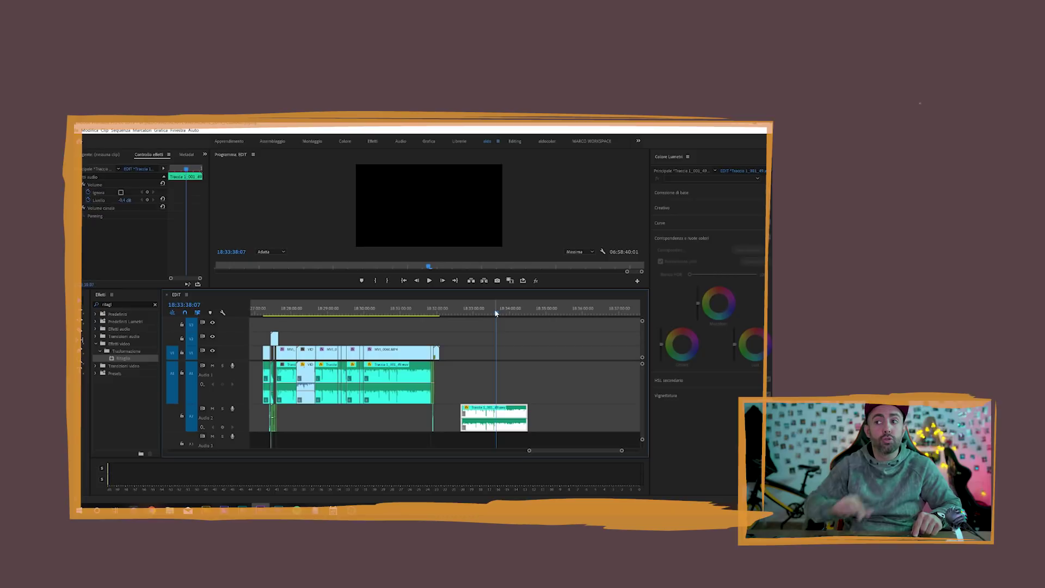
# Move the copied music clip up onto track A1 and play it back.
pyautogui.press('Up')
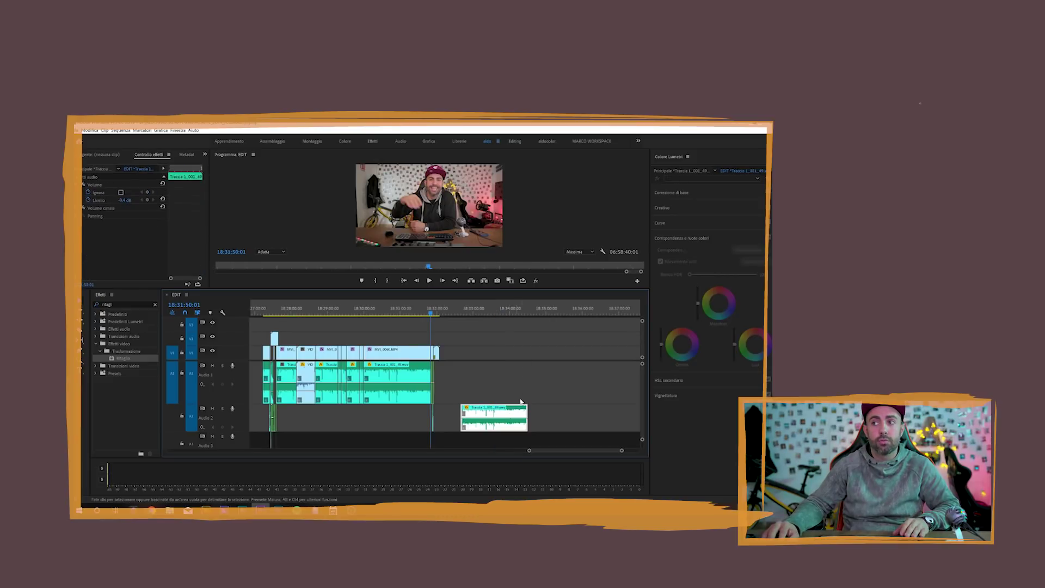
pyautogui.hotkey('alt', 'Up')
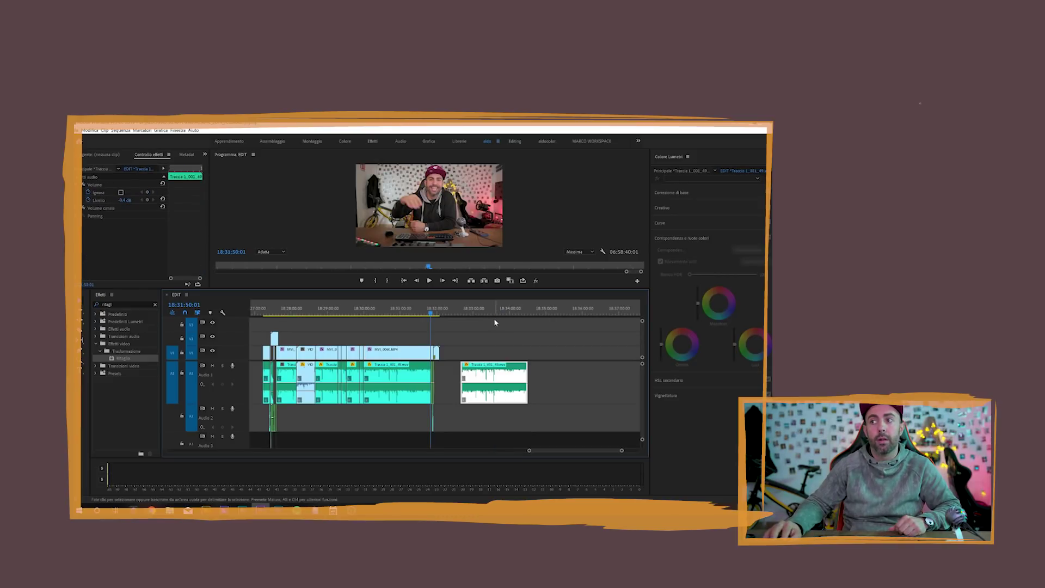
pyautogui.click(499, 306)
pyautogui.press('space')
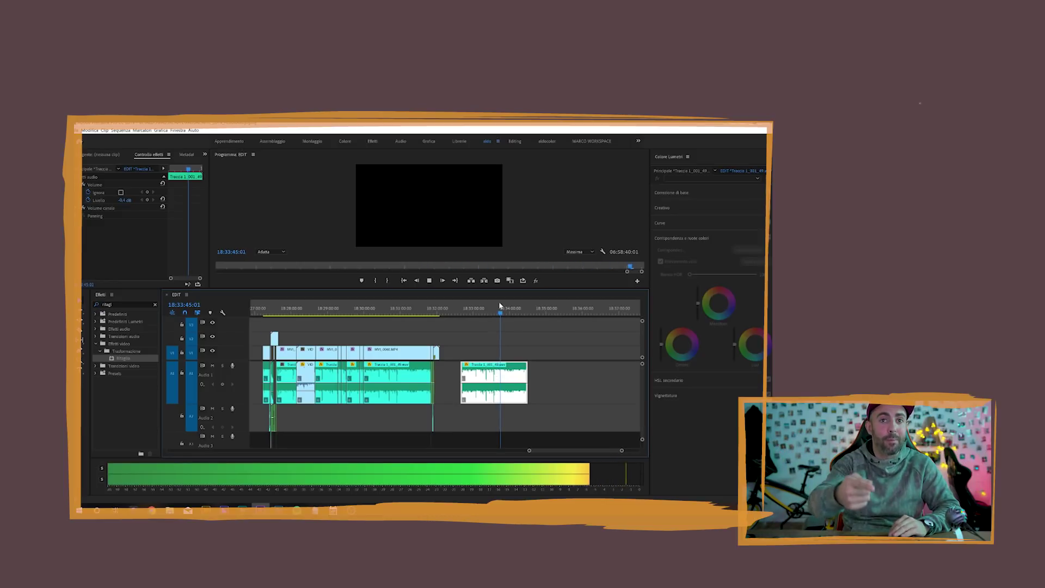
pyautogui.press('space')
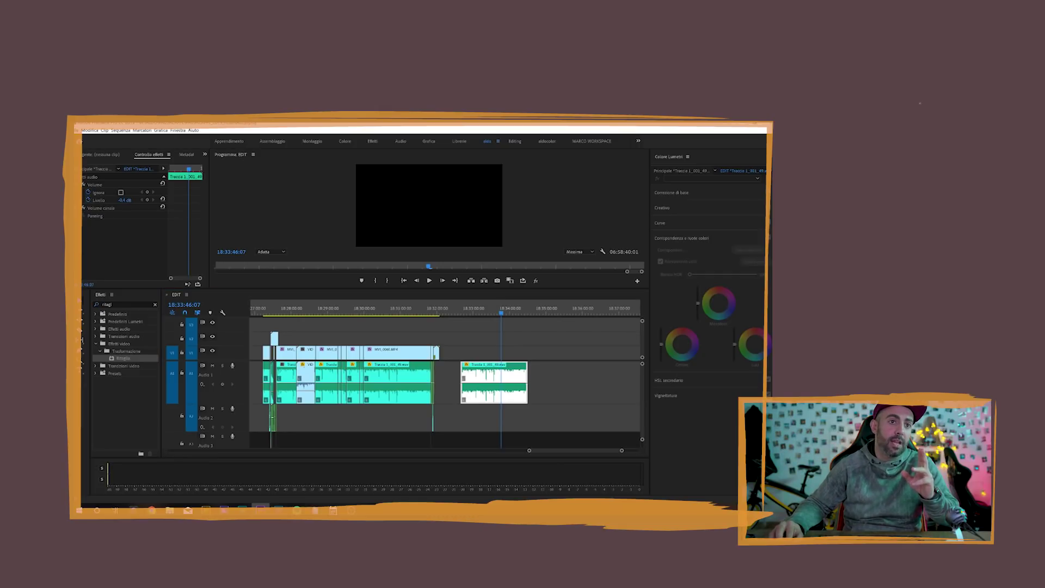
# Dock the Audio Track Mixer beside the Program Monitor and scroll it to reveal the faders and pan knobs.
pyautogui.moveTo(123, 358)
pyautogui.mouseDown()
pyautogui.moveTo(267, 194)
pyautogui.moveTo(214, 198)
pyautogui.mouseUp()
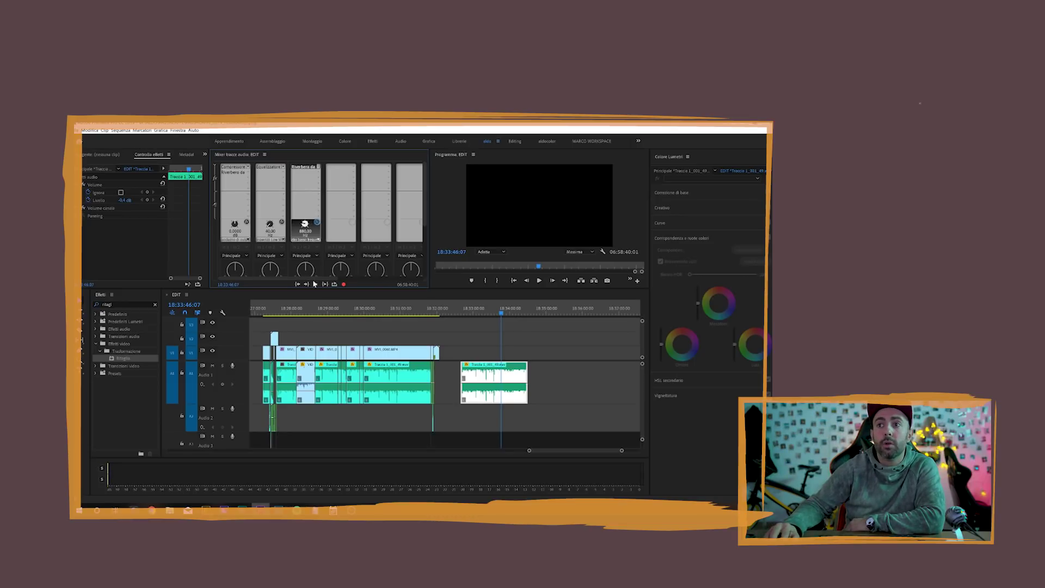
pyautogui.moveTo(316, 278); pyautogui.dragTo(405, 276)
pyautogui.moveTo(426, 198)
pyautogui.mouseDown()
pyautogui.moveTo(426, 261)
pyautogui.moveTo(425, 163)
pyautogui.mouseUp()
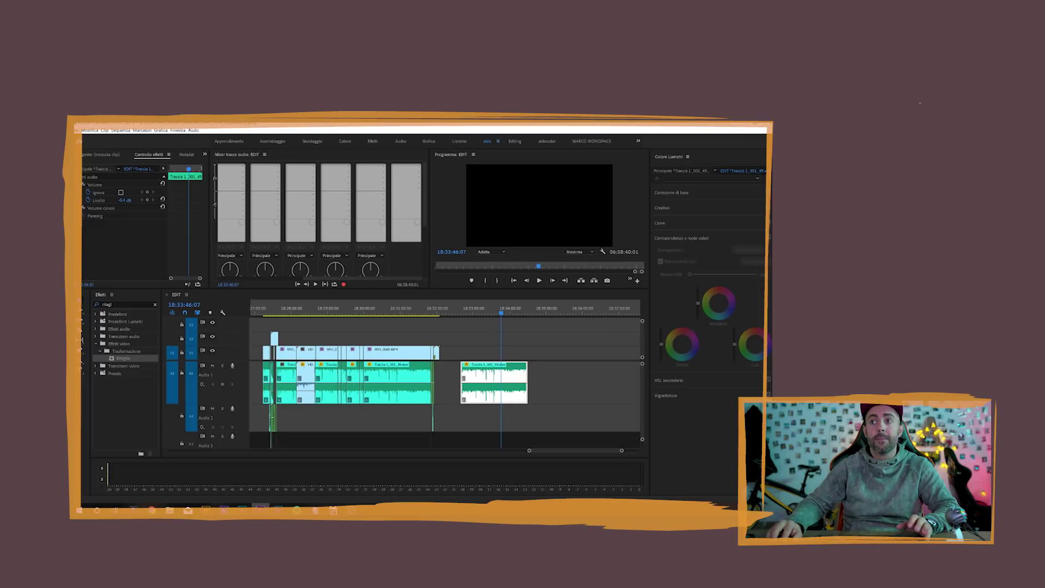
# On the MVI_0060 clip, toggle the Lumetri Color effect off and on twice to compare the grade.
pyautogui.click(397, 310)
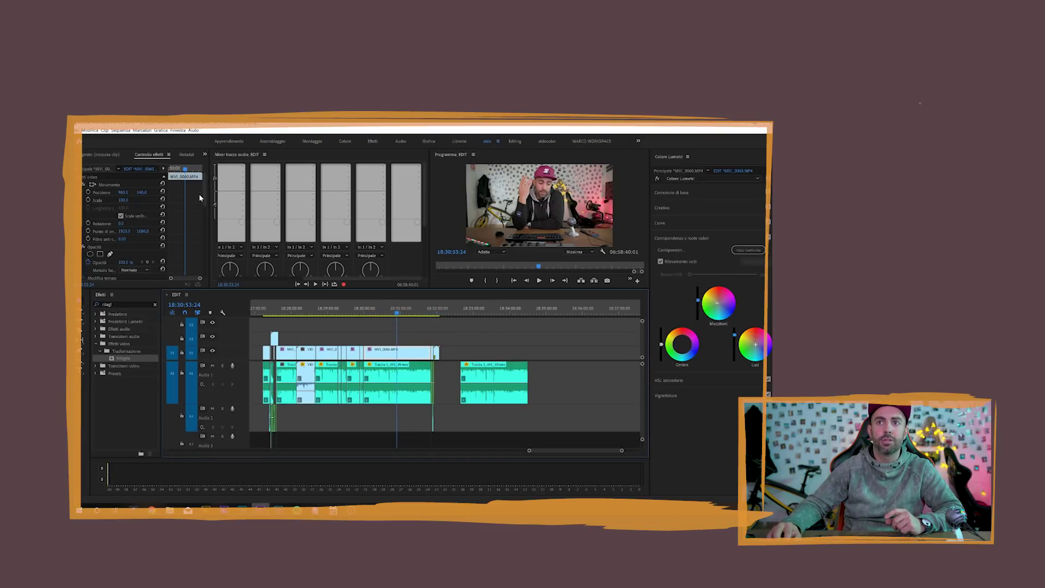
pyautogui.moveTo(205, 199); pyautogui.dragTo(206, 211)
pyautogui.click(85, 247)
pyautogui.click(85, 247)
pyautogui.click(84, 247)
pyautogui.click(84, 248)
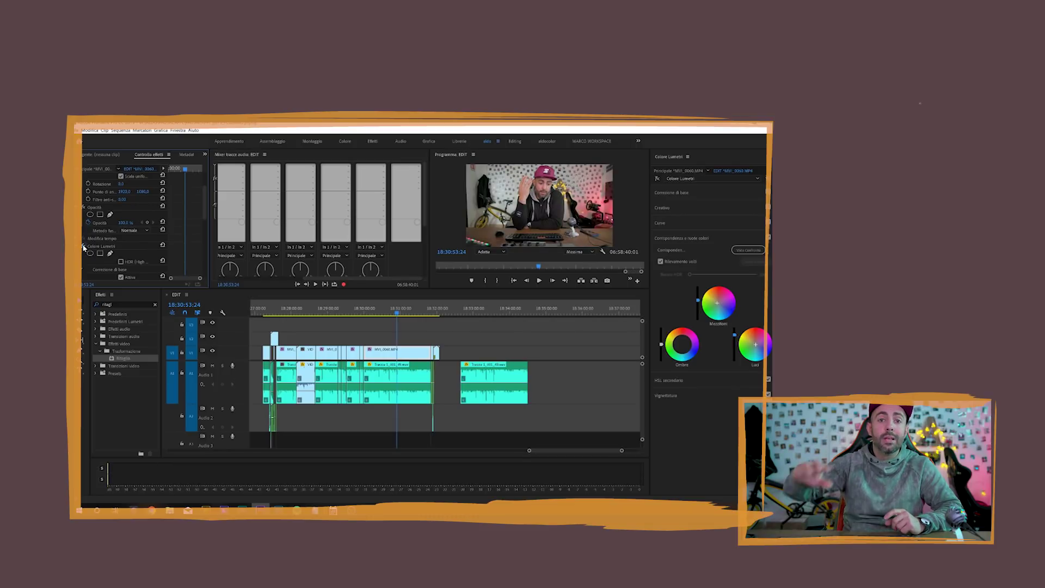